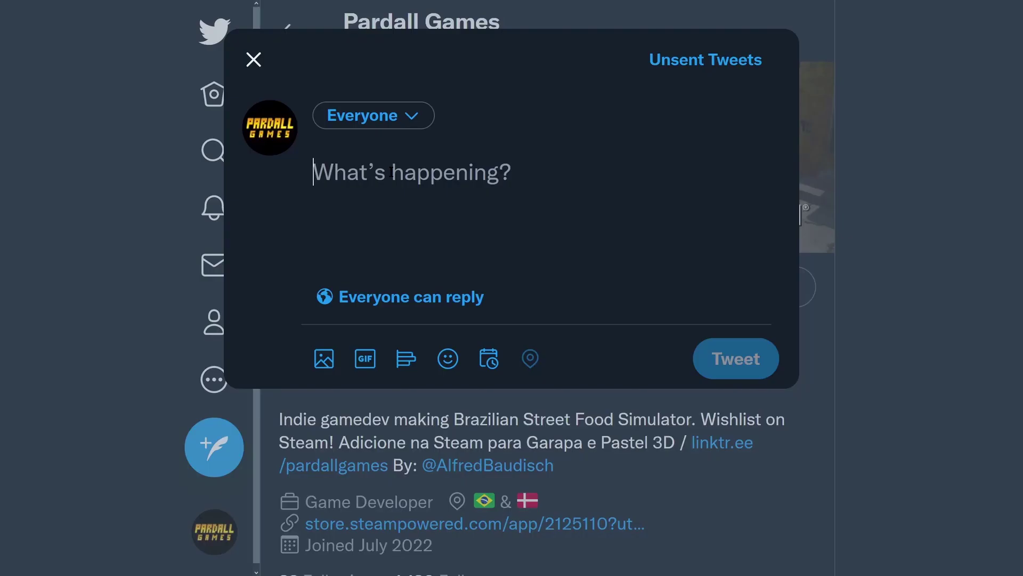
Paste the game announcement into a tweet, attach the trailer video, and scroll its analytics stats
text(BRAZILIAN STREET FOOD SIMULATOR - Game Announcement!  Experience the dynamics of Brazilian Street Food, like Sugar Cane Juice and Pastel. Play with typical equipment and processes from 🇧🇷 street vendors. A casual simulator game.  Wishlist on Steam!)
drag(511, 368, 622, 370)
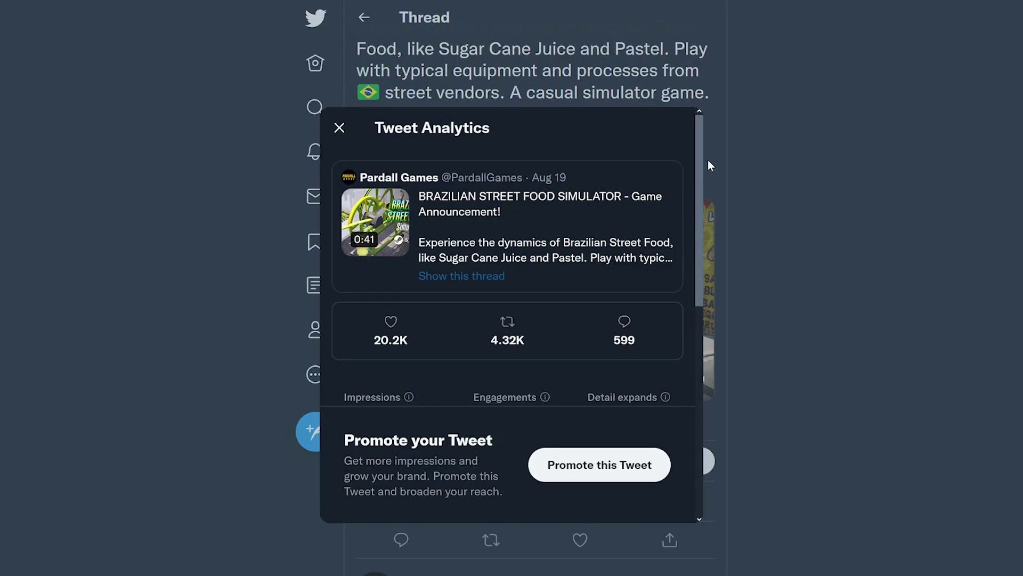
drag(701, 160, 699, 252)
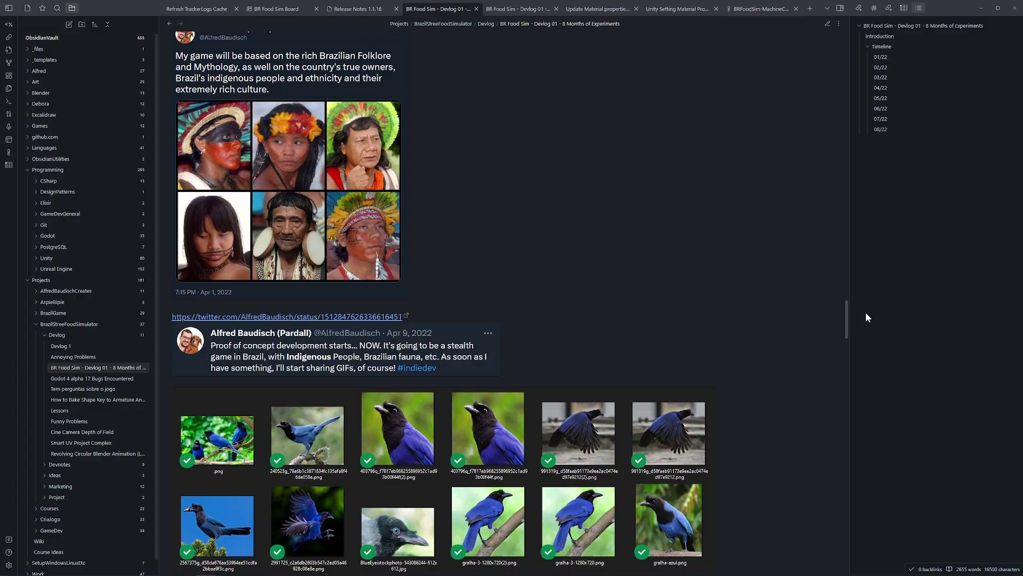
Scroll through the 8-months-of-experiments devlog note with its embedded posts and bird references
drag(866, 312, 866, 351)
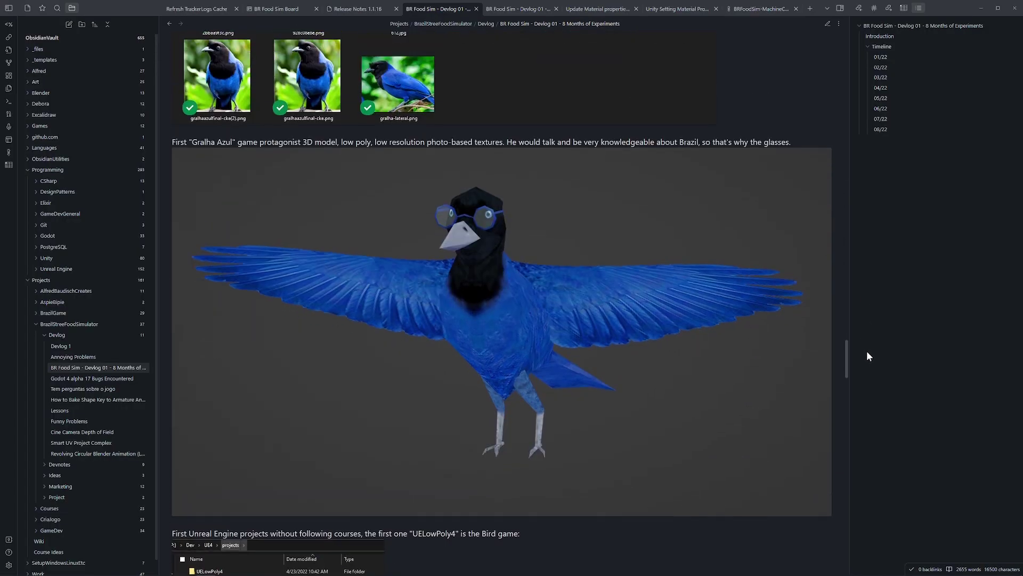
scroll(869, 358, down, 1)
scroll(874, 361, down, 3)
drag(875, 367, 879, 490)
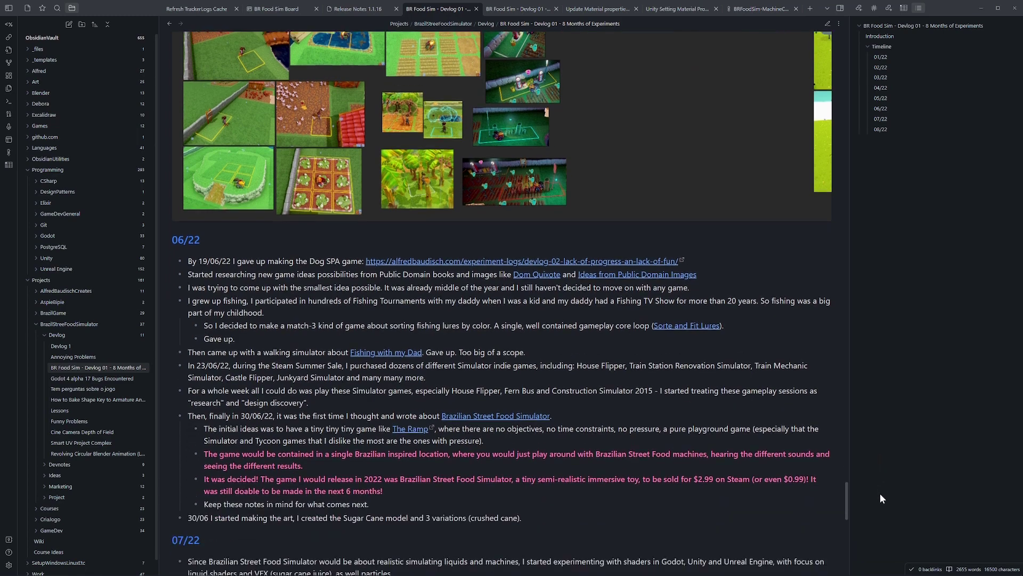
drag(879, 491, 881, 499)
Open the linked Brazilian Street Food Simulator note and scroll its street food themes
click(495, 435)
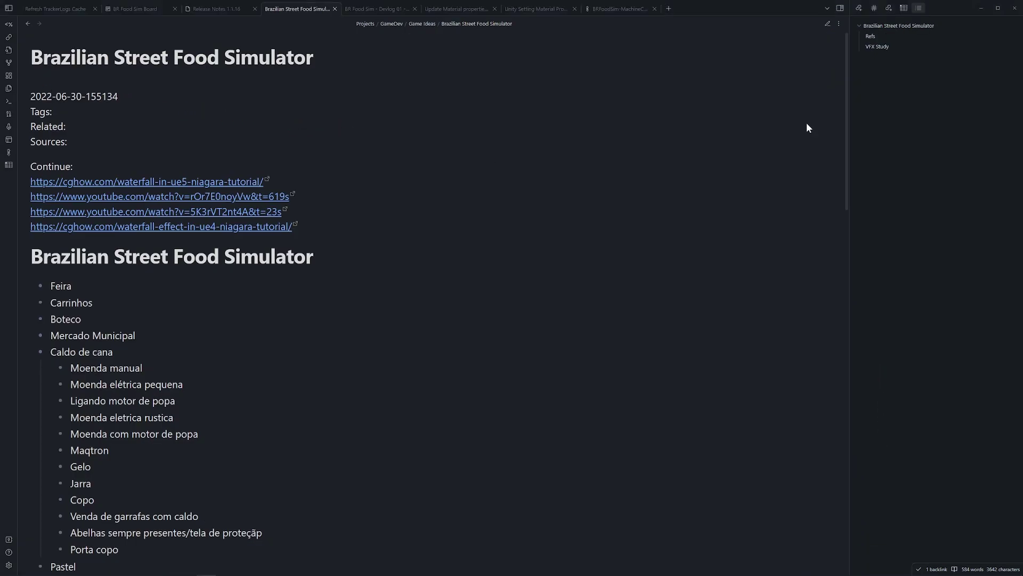
drag(847, 59, 855, 143)
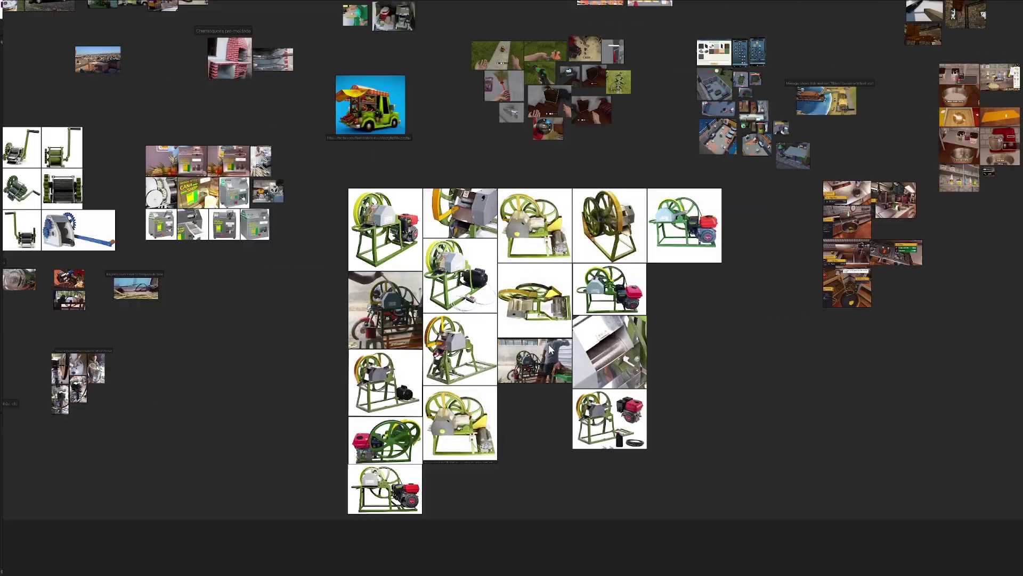
scroll(551, 349, up, 3)
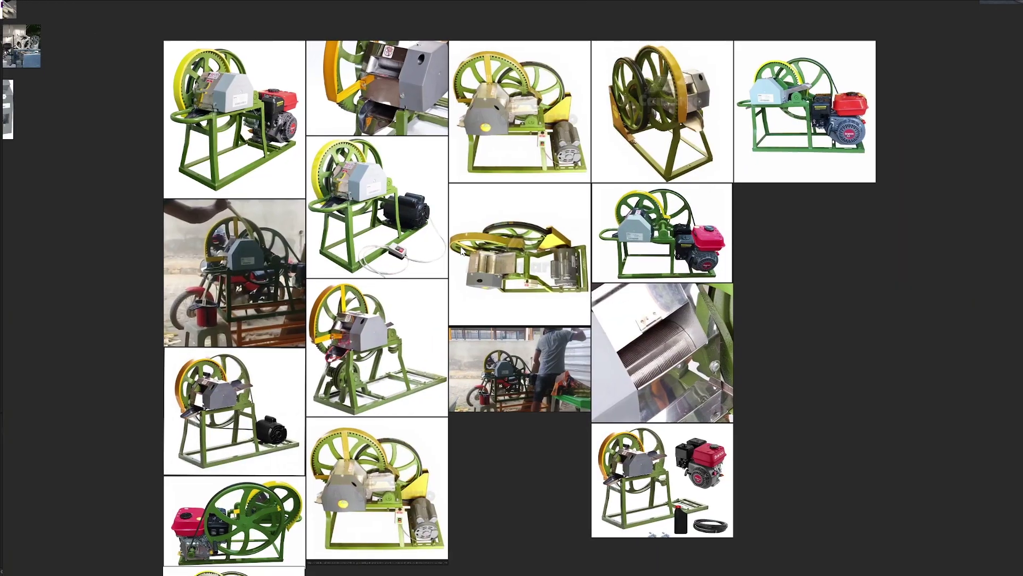
Zoom and pan the PureRef board from the press machine photos to the sugarcane juice and stall references
scroll(391, 151, up, 4)
scroll(496, 144, up, 2)
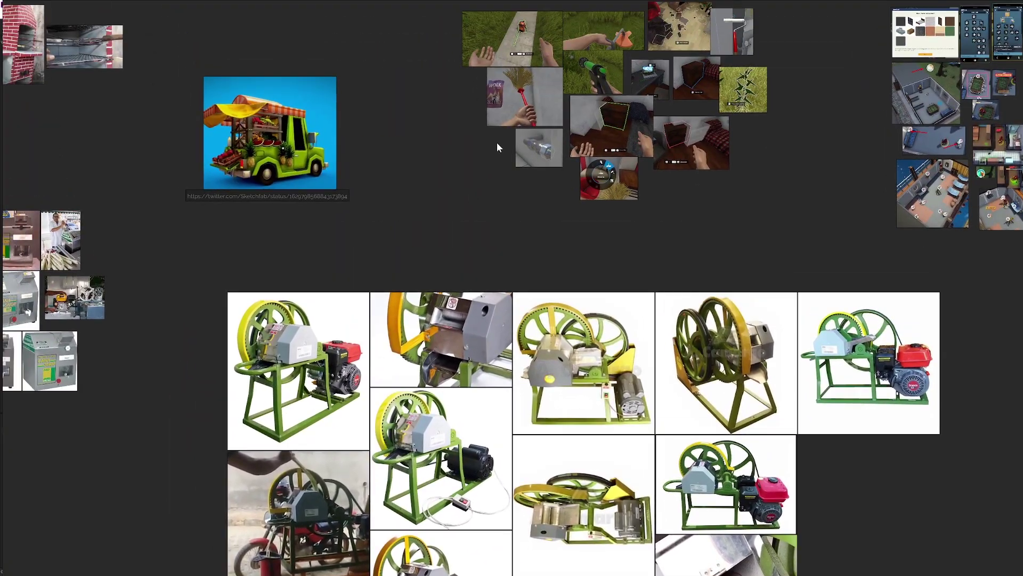
scroll(496, 144, up, 4)
scroll(420, 215, up, 2)
scroll(421, 216, up, 3)
scroll(420, 216, up, 2)
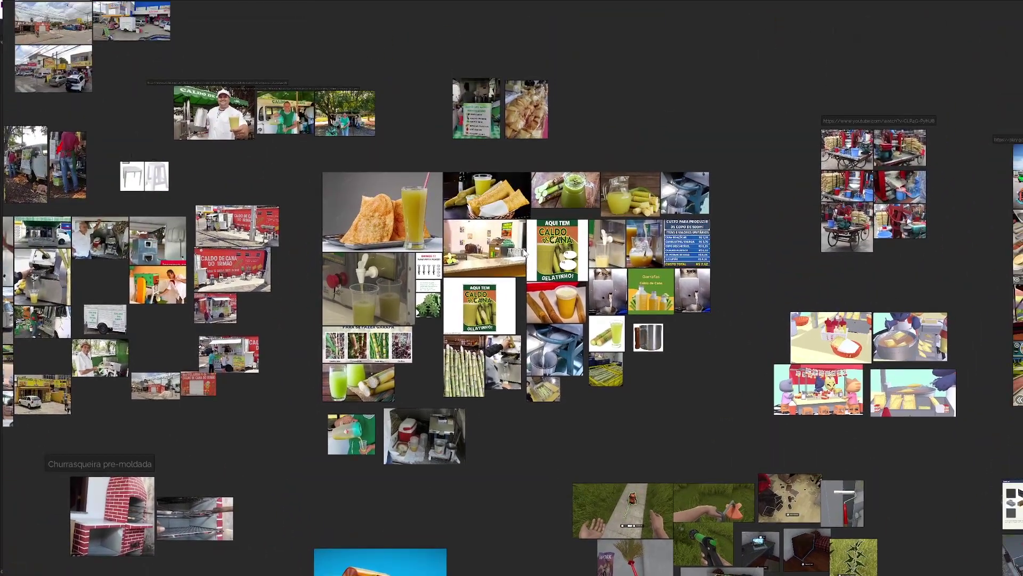
ctrl+scroll(414, 276, up, 2)
ctrl+scroll(414, 276, up, 2)
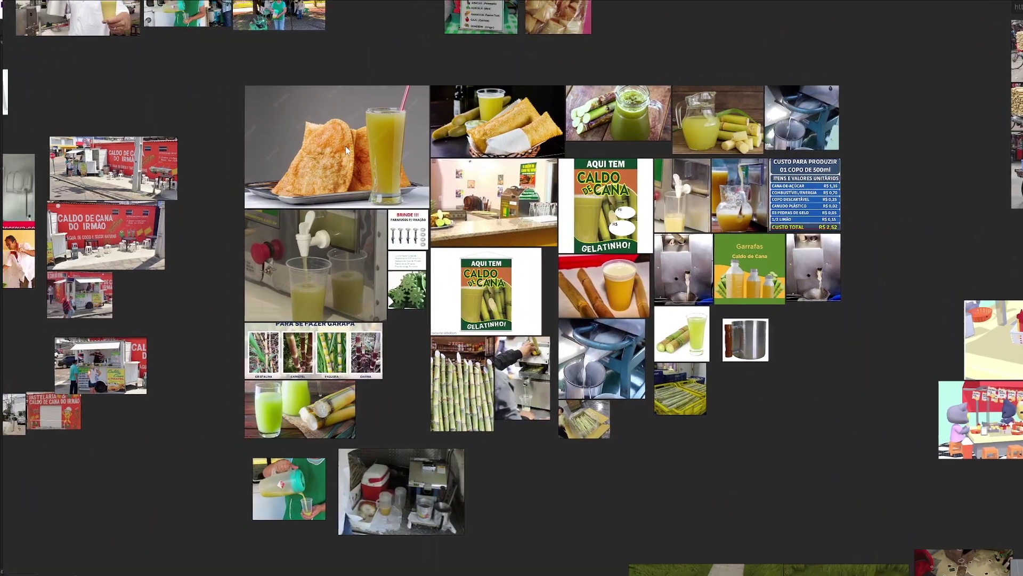
scroll(346, 146, up, 3)
mouse_move(462, 336)
mouse_down()
mouse_move(341, 341)
mouse_move(481, 251)
mouse_up()
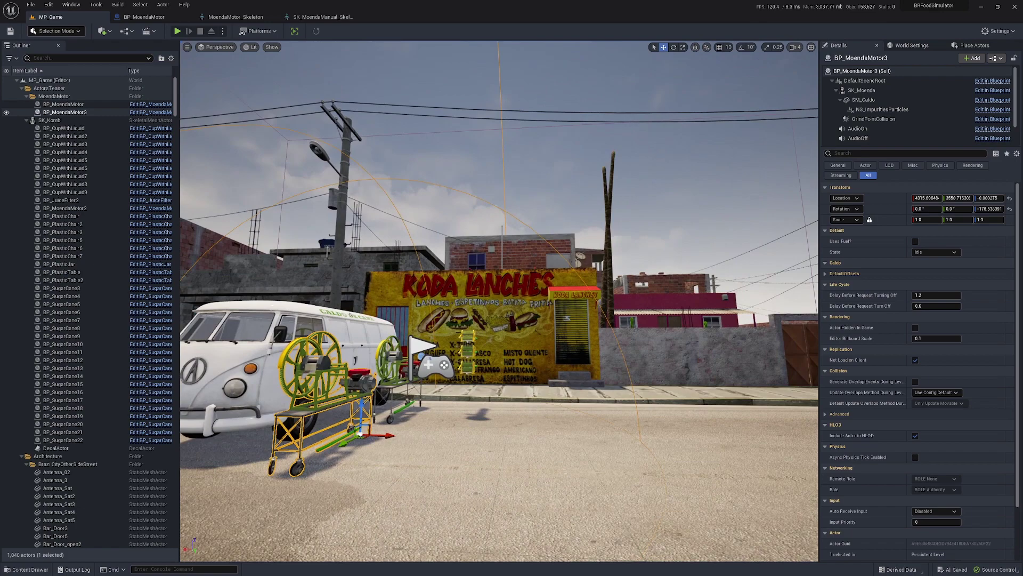
Fly the MP_Game viewport down the street to frame the van, press machine and KODA LANCHES shop
right_drag(499, 302, 586, 301)
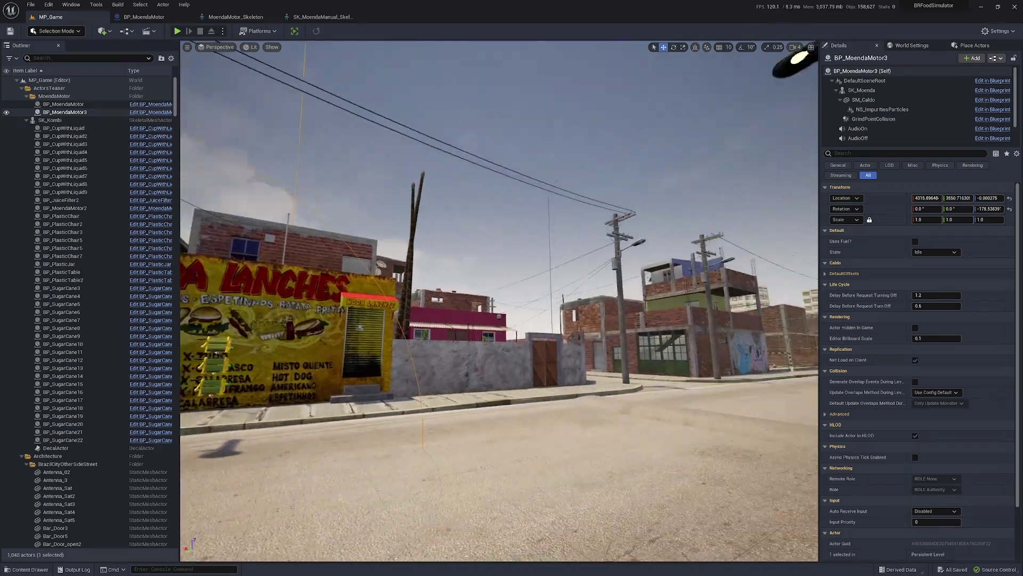
right_drag(499, 301, 639, 301)
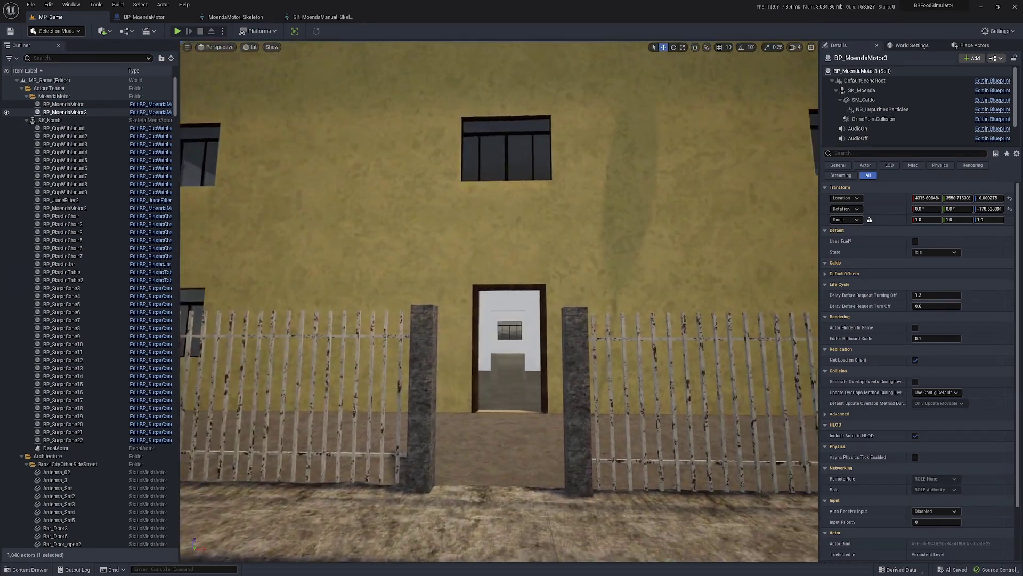
right_drag(415, 476, 266, 475)
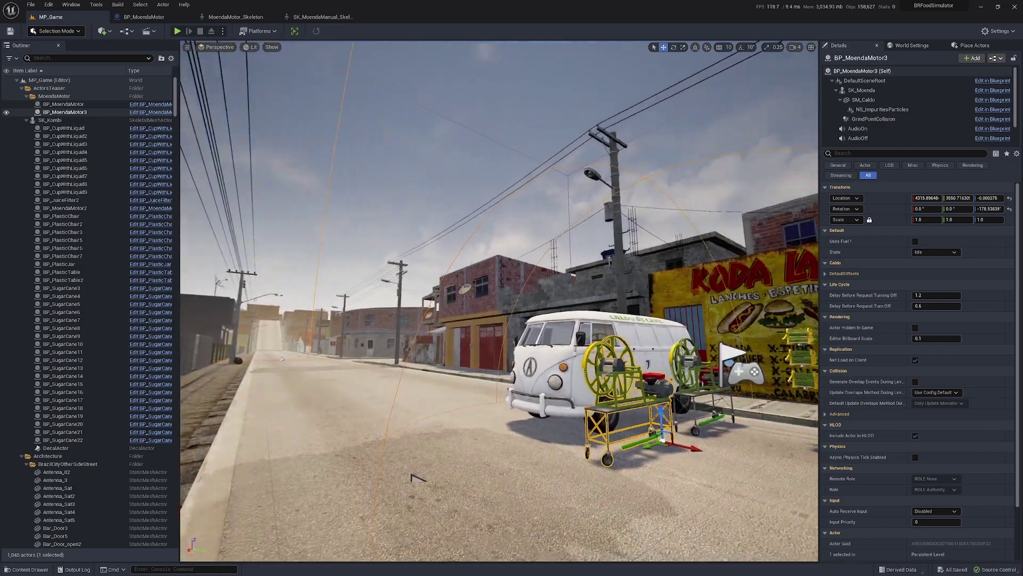
right_drag(414, 475, 586, 476)
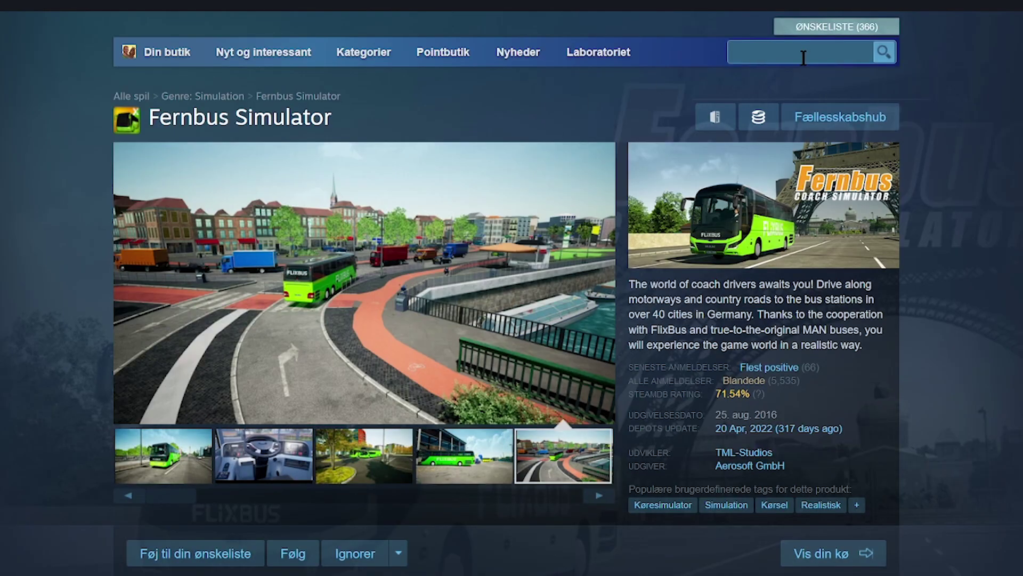
Search the Steam store for 'the ramp', open its page and browse its screenshots
text(the ramp)
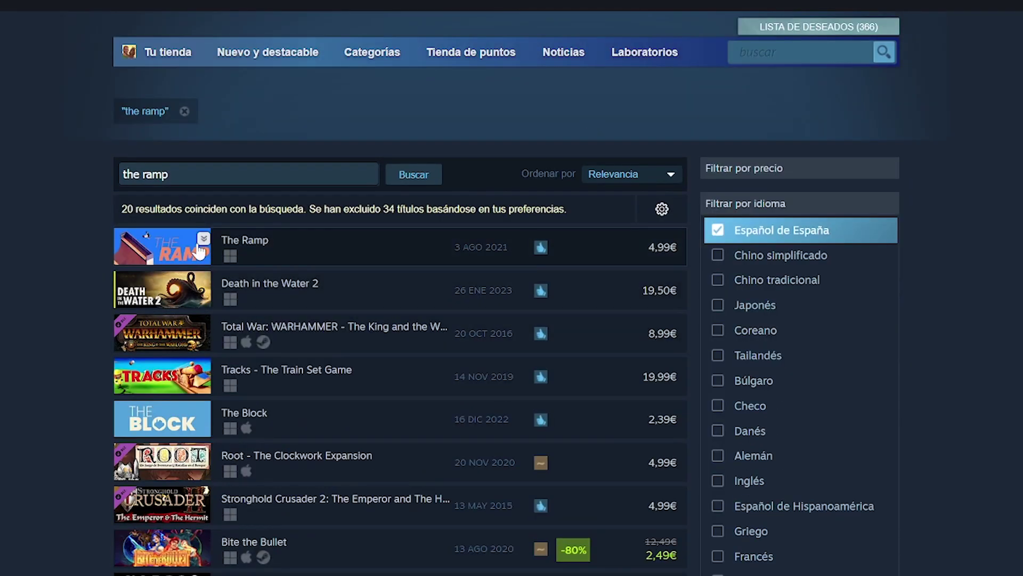
click(200, 250)
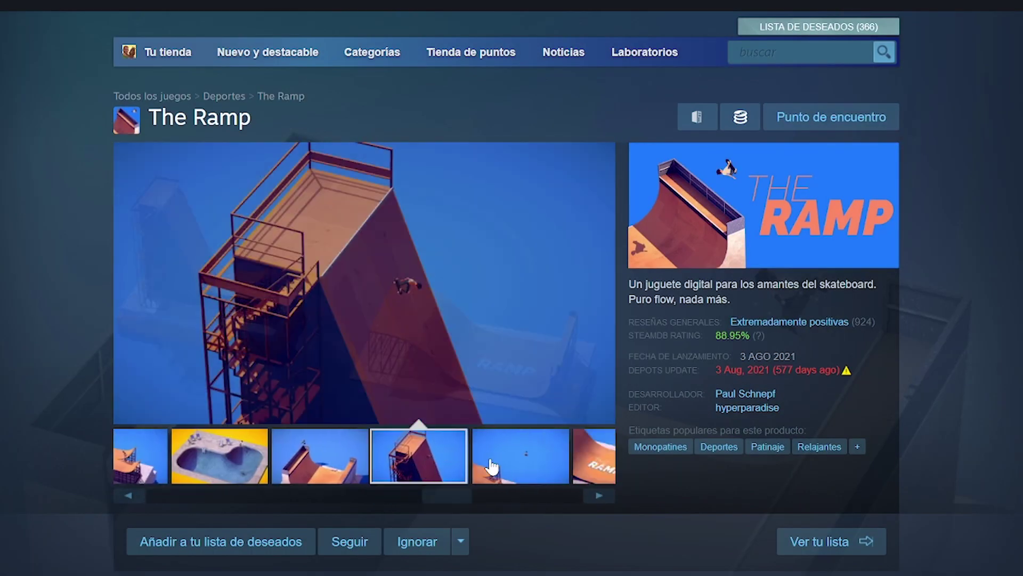
click(490, 466)
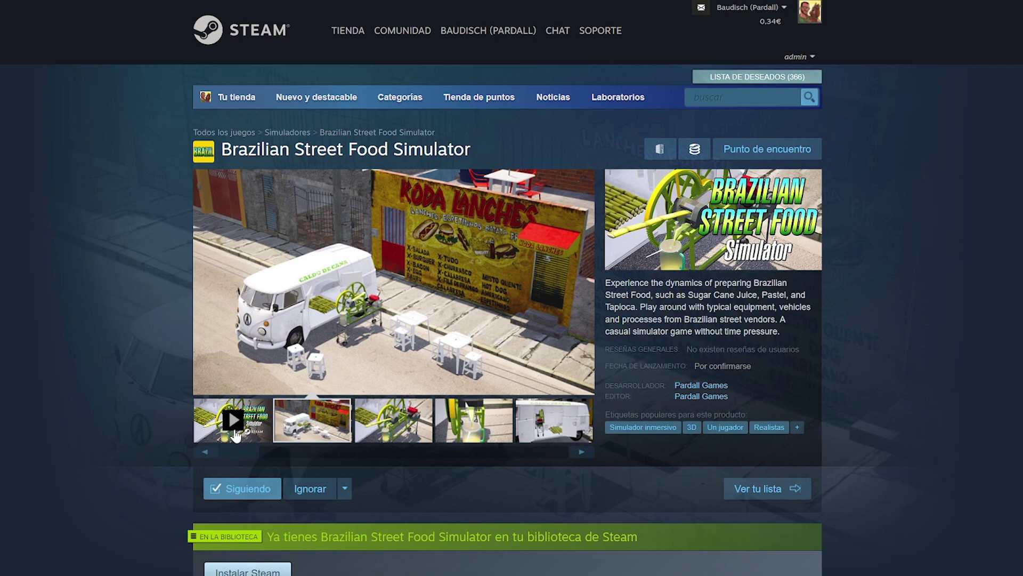
On the Brazilian Street Food Simulator store page, play the trailer and step through screenshots
click(236, 436)
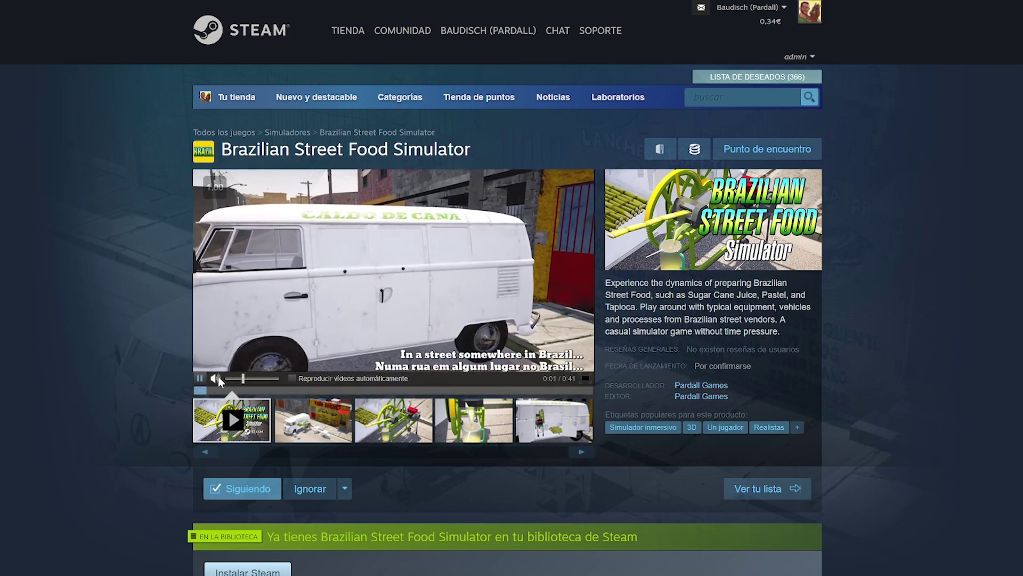
click(326, 414)
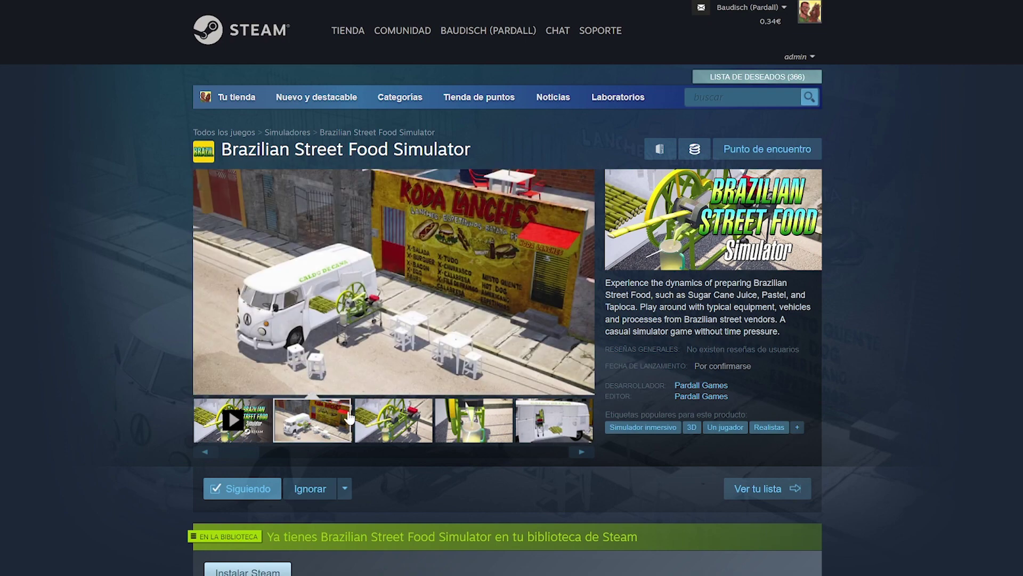
click(375, 420)
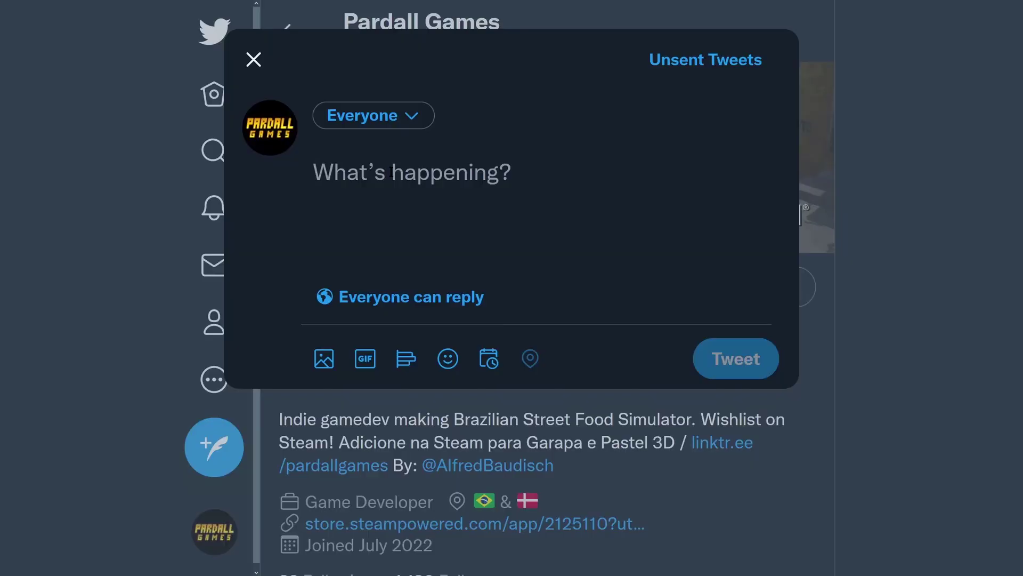
Paste the announcement text into the empty tweet and attach the trailer video
text(BRAZILIAN STREET FOOD SIMULATOR - Game Announcement!  Experience the dynamics of Brazilian Street Food, like Sugar Cane Juice and Pastel. Play with typical equipment and processes from 🇧🇷 street vendors. A casual simulator game.  Wishlist on Steam!)
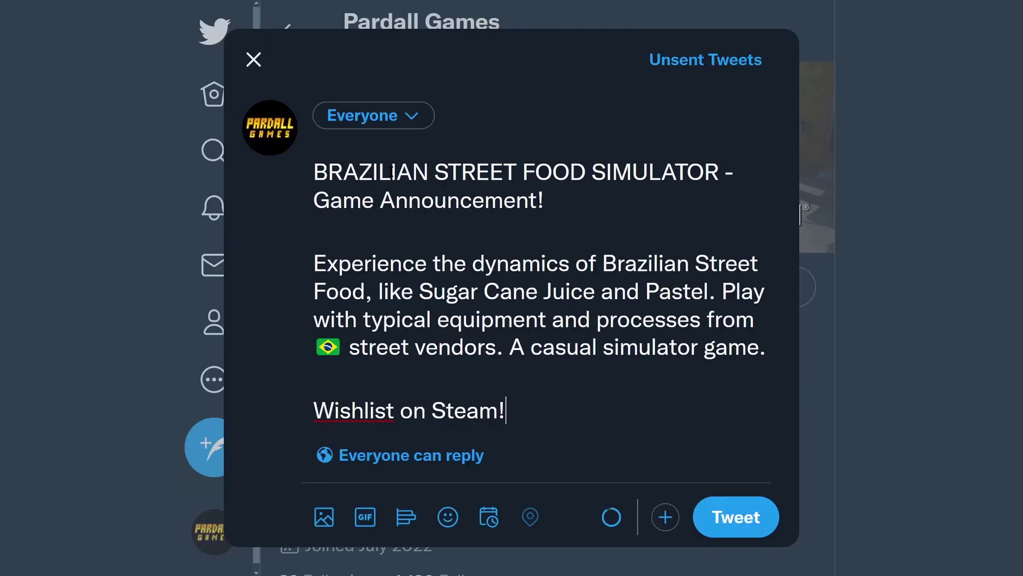
drag(516, 388, 517, 389)
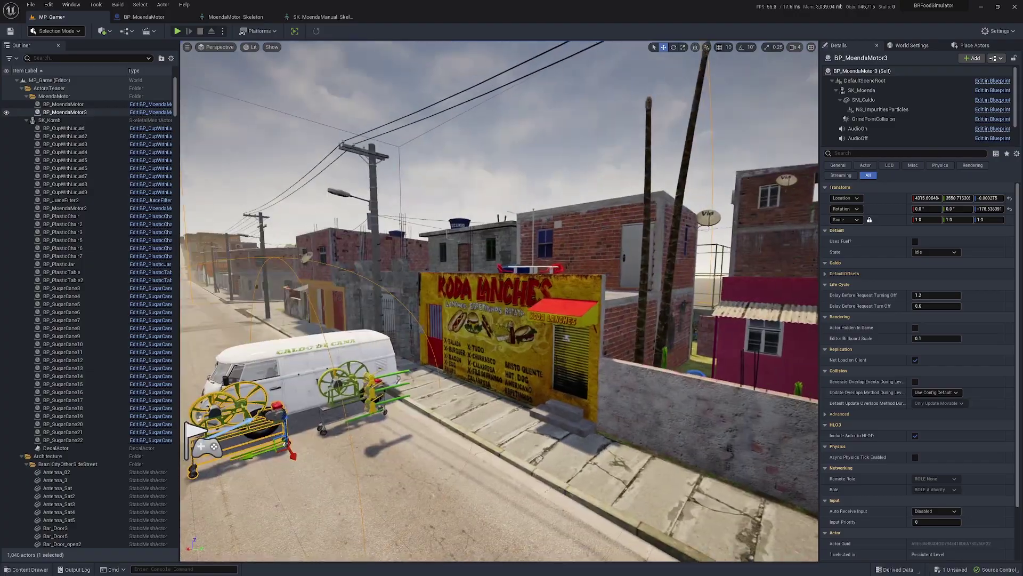
Switch the street level's viewport to wireframe rendering
click(222, 87)
click(270, 47)
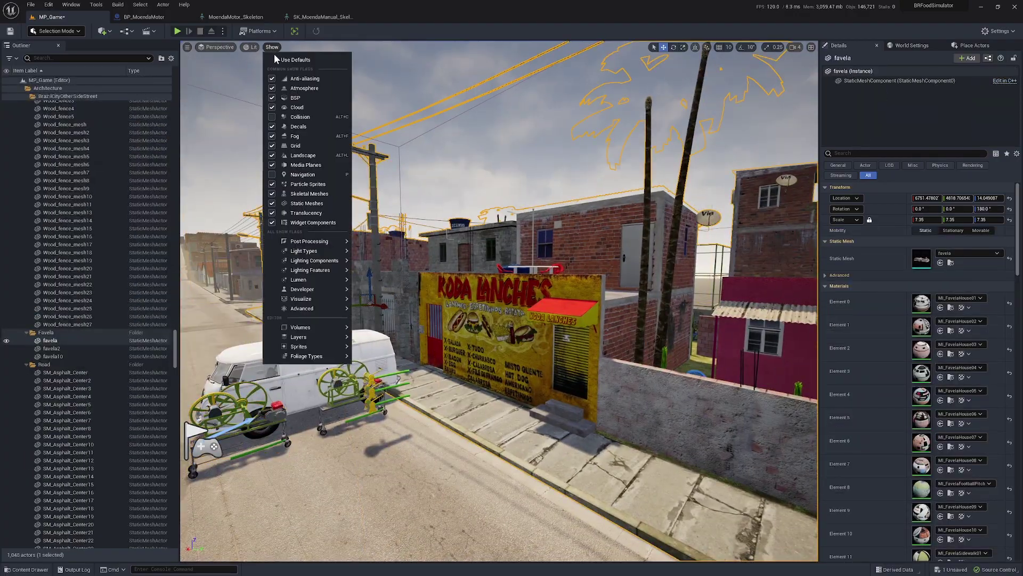
click(220, 47)
click(251, 47)
click(275, 88)
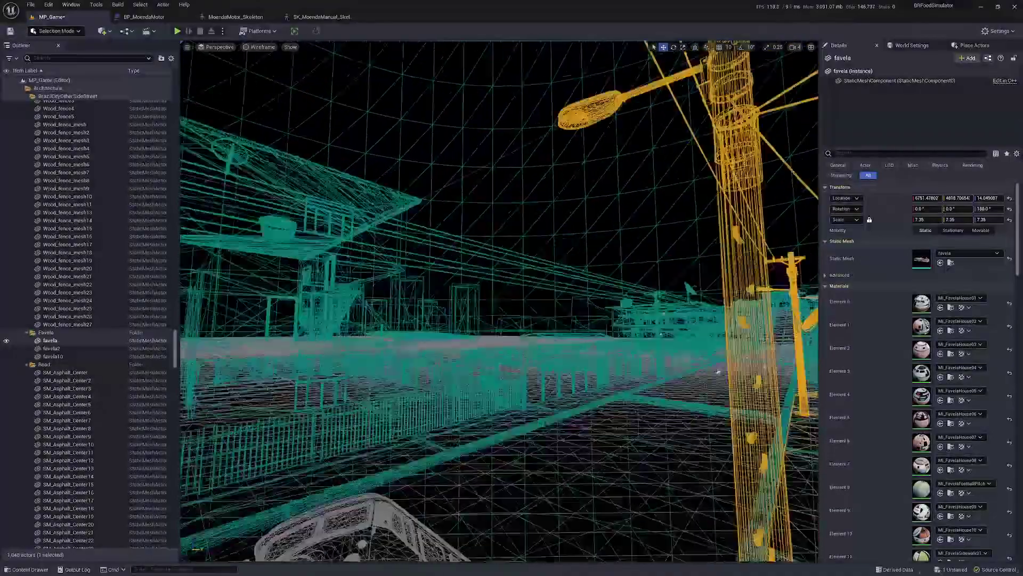
Fly toward the van, select BP_SugarCane13 and browse to its blueprint asset with Ctrl+B
right_drag(717, 372, 725, 140)
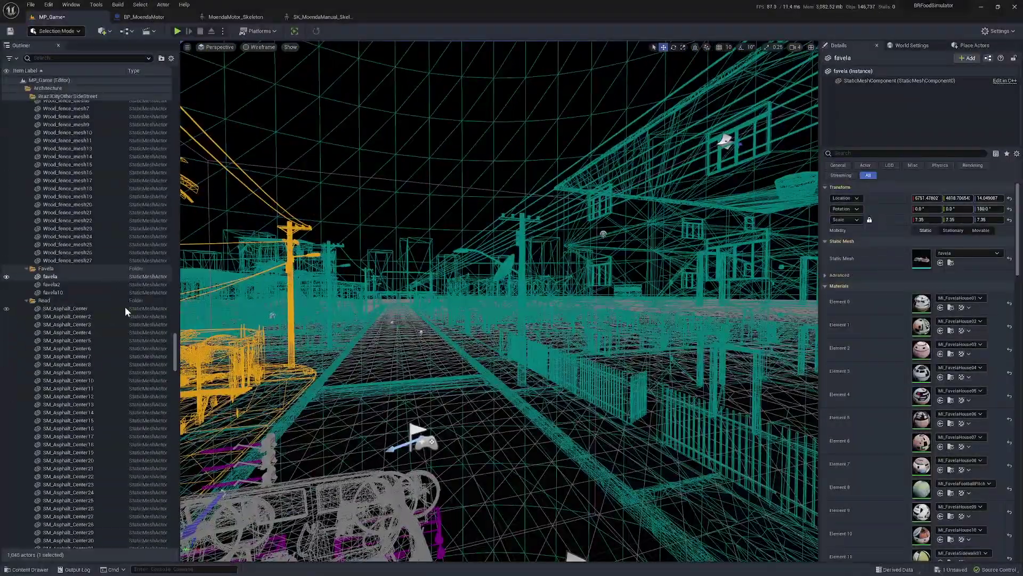
scroll(153, 318, down, 10)
click(383, 490)
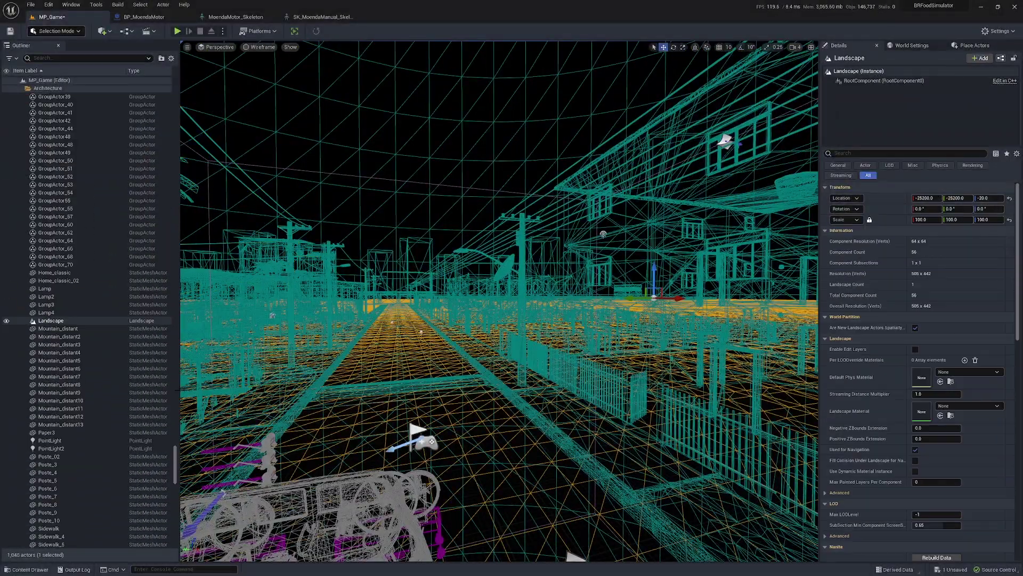
click(416, 432)
mouse_move(415, 431)
right_down()
mouse_move(352, 236)
mouse_move(386, 293)
right_up()
click(386, 294)
key(ctrl+b)
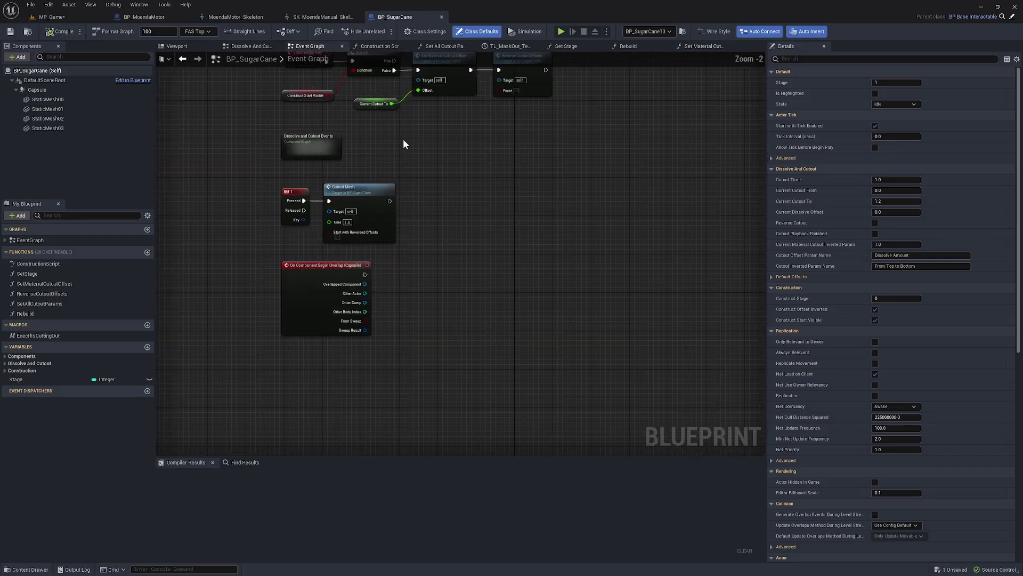
Expand the collapsed Dissolve and Cutout Events node and zoom in on the TL_MaskOut timeline nodes
right_drag(402, 369, 448, 243)
double_click(334, 244)
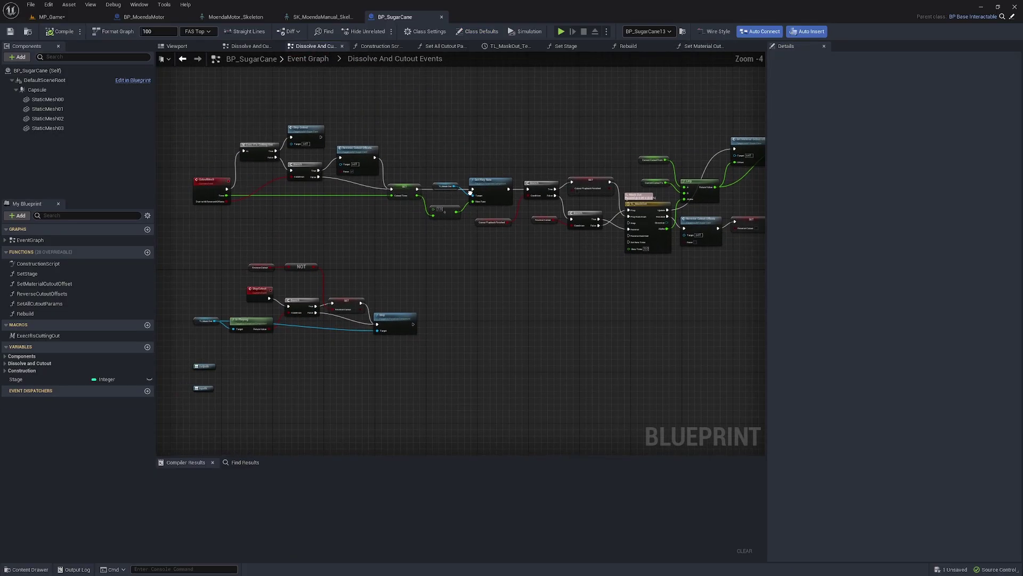
scroll(682, 207, up, 5)
right_drag(682, 207, 232, 185)
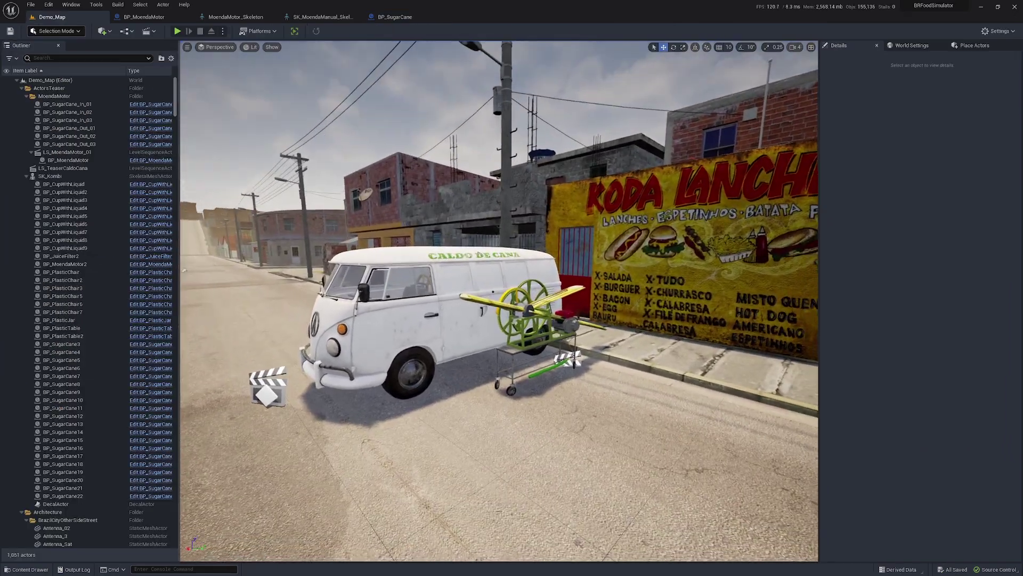
Test-play Demo_Map, inspect the cup and BP_PlasticChair2 actors, then stop and focus the chair
click(178, 31)
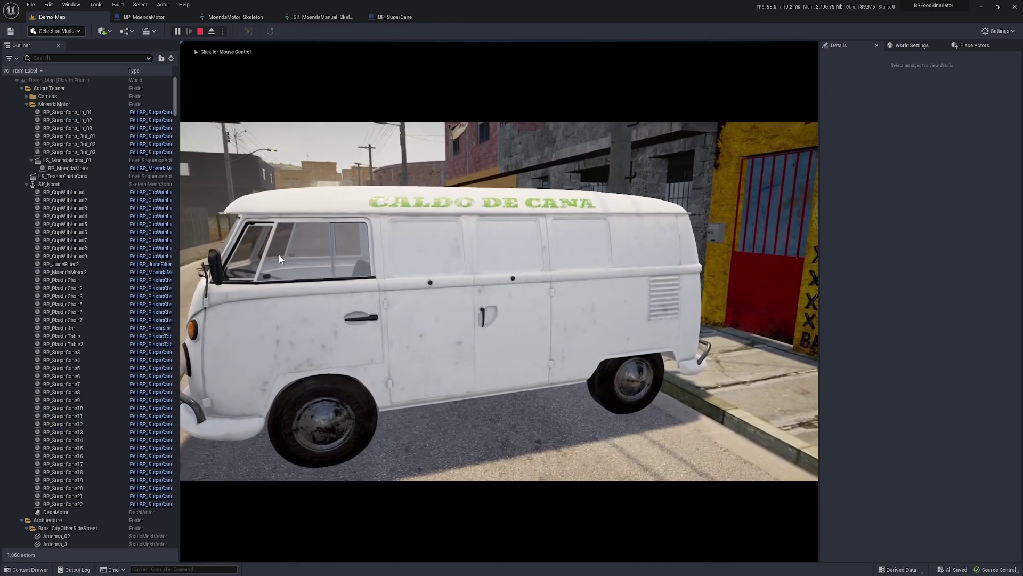
click(79, 247)
click(86, 288)
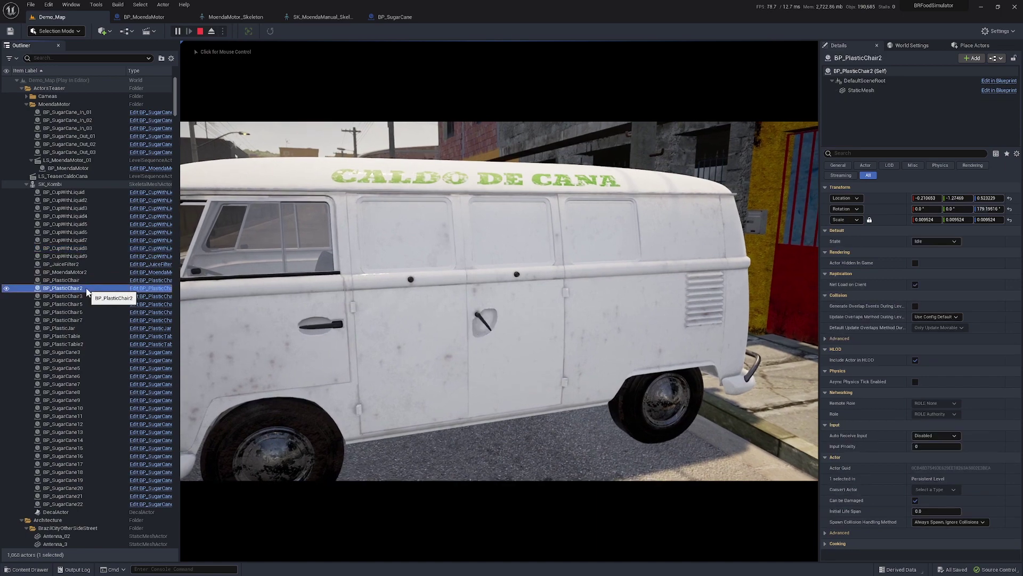
key(ctrl+space)
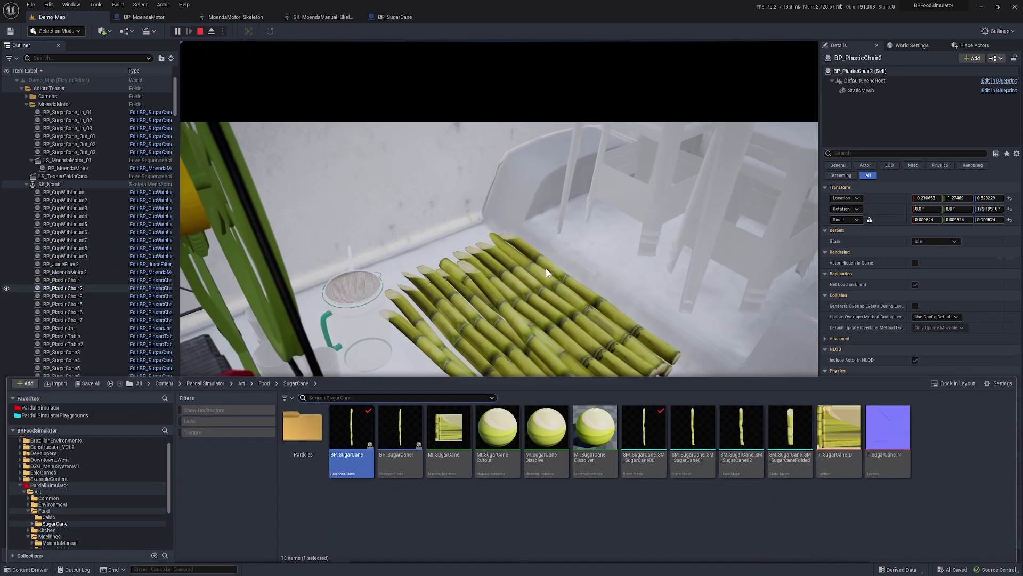
key(ctrl+space)
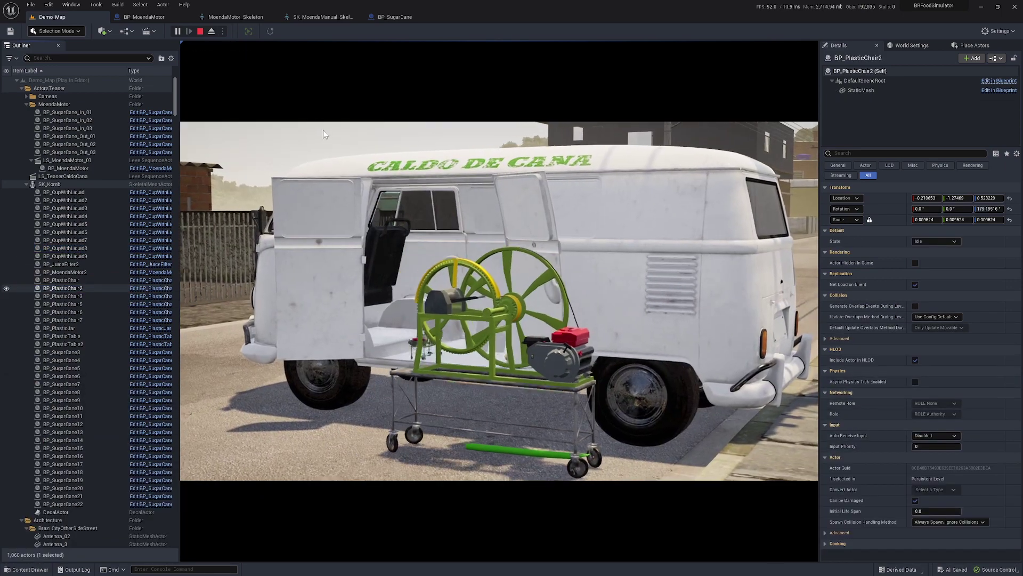
click(200, 32)
key(f)
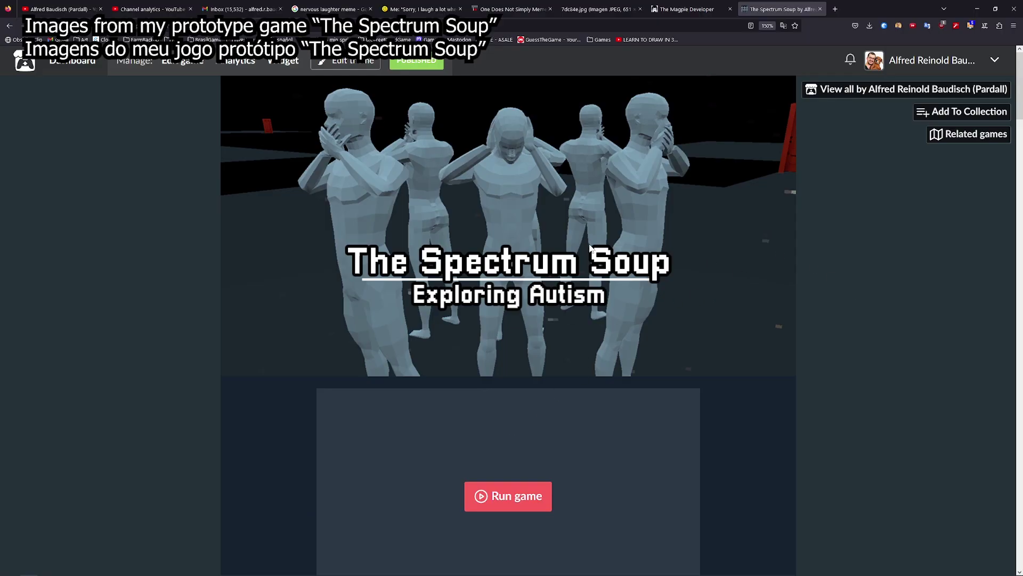
Scroll The Spectrum Soup itch.io page and launch the game in the browser with Run game
scroll(625, 268, down, 4)
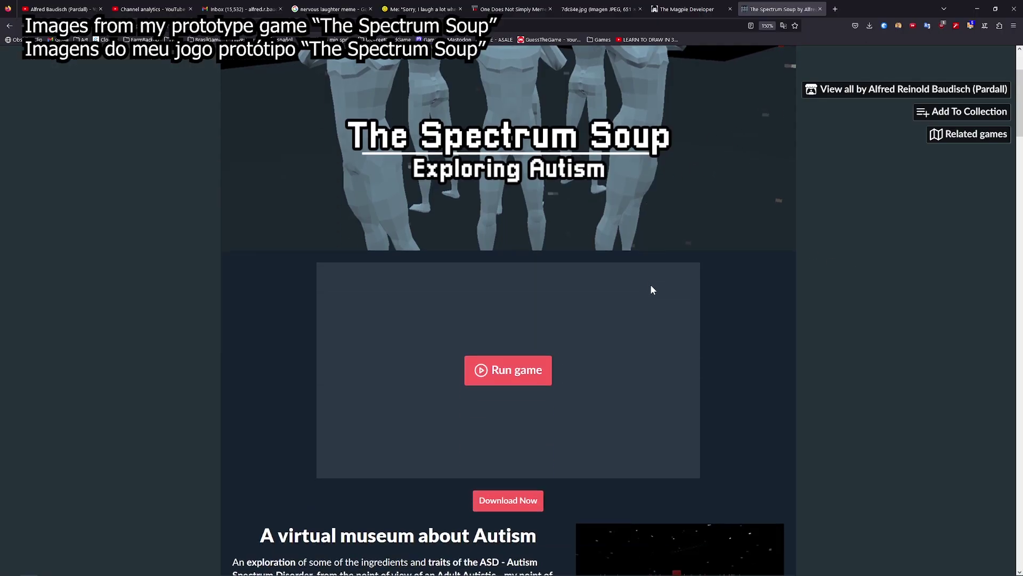
click(514, 314)
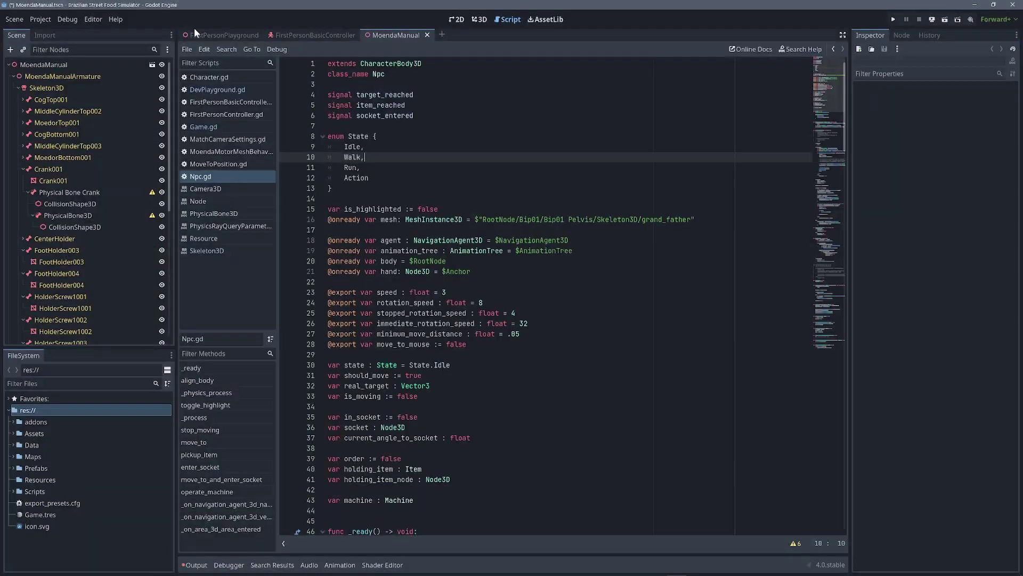
Check the Godot version under Help > About Godot, then scroll down through Npc.gd
click(119, 16)
click(143, 129)
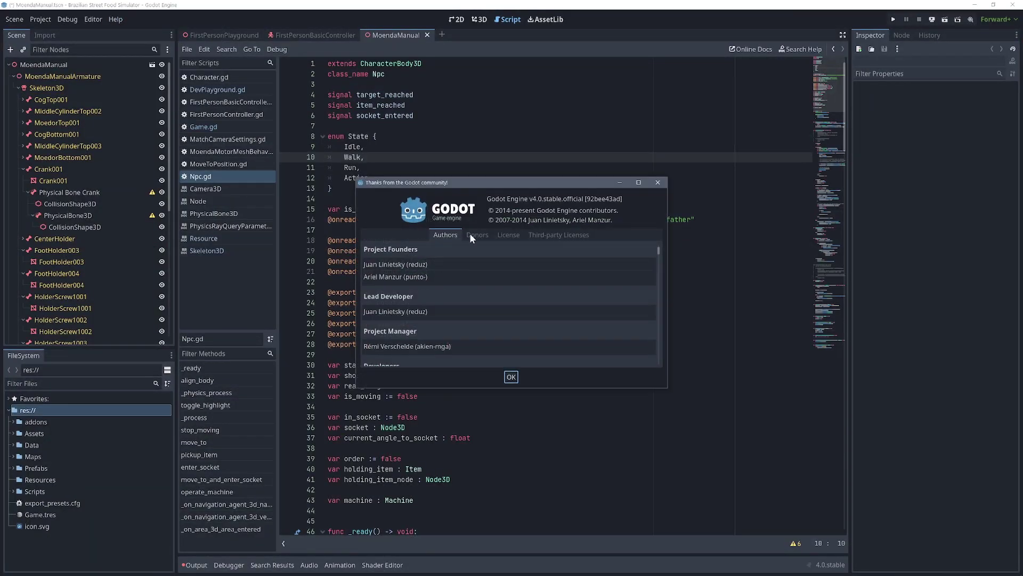
click(659, 183)
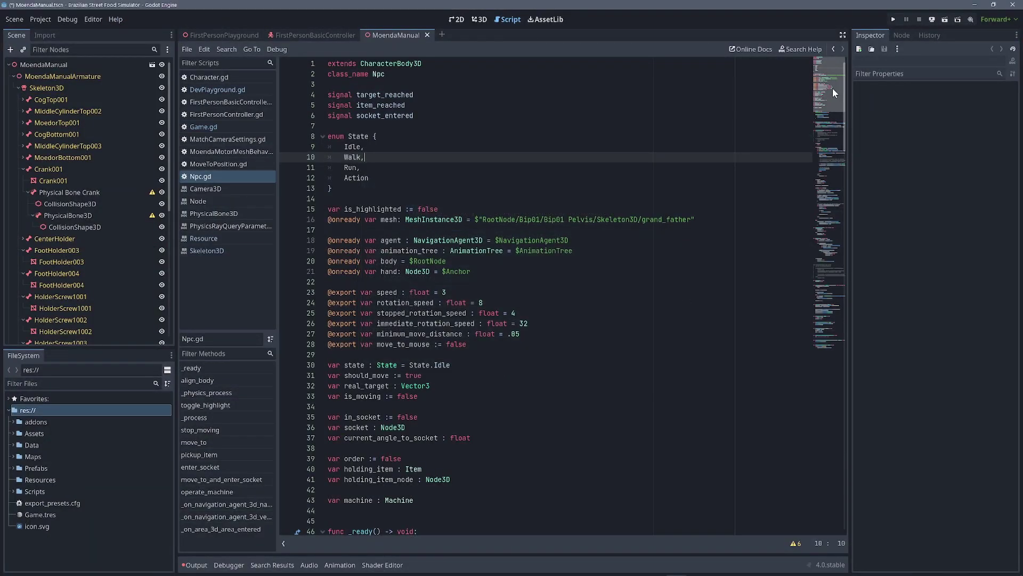
drag(832, 88, 866, 308)
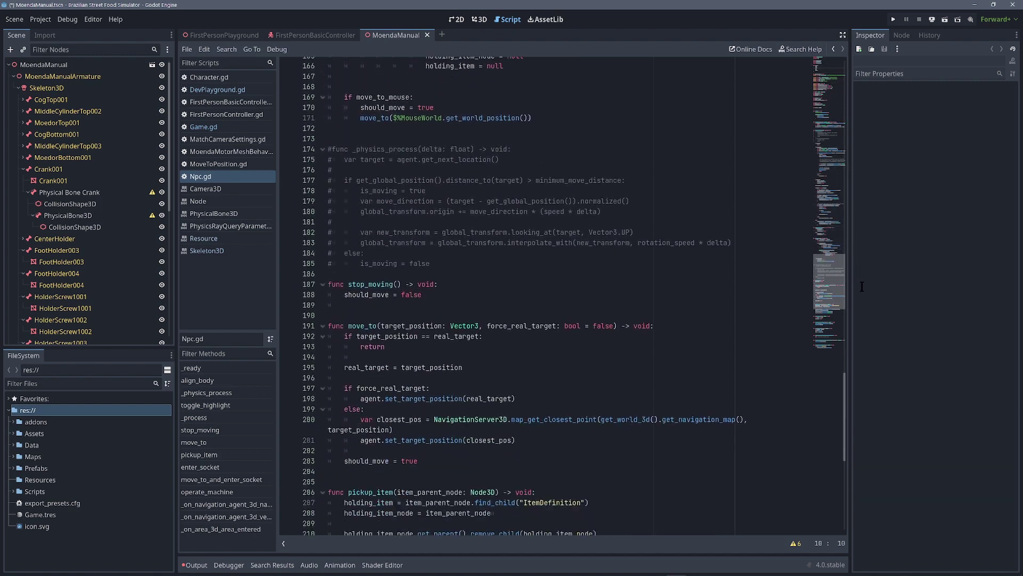
scroll(788, 309, down, 4)
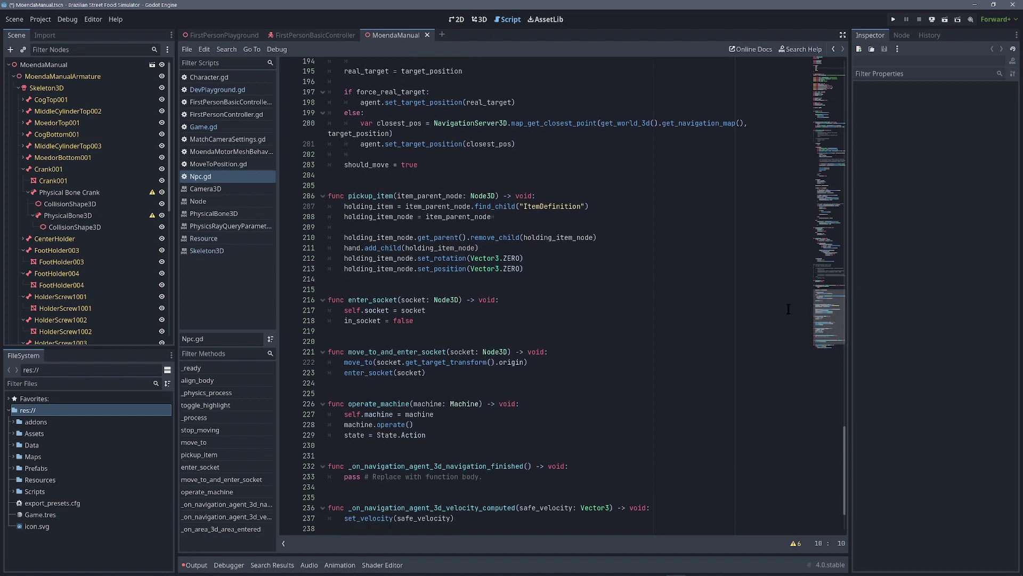
Quick-open DevPlaygroundStrategyCamera and orbit its 3D view to face the moenda machine
key(ctrl+shift+o)
text(strat)
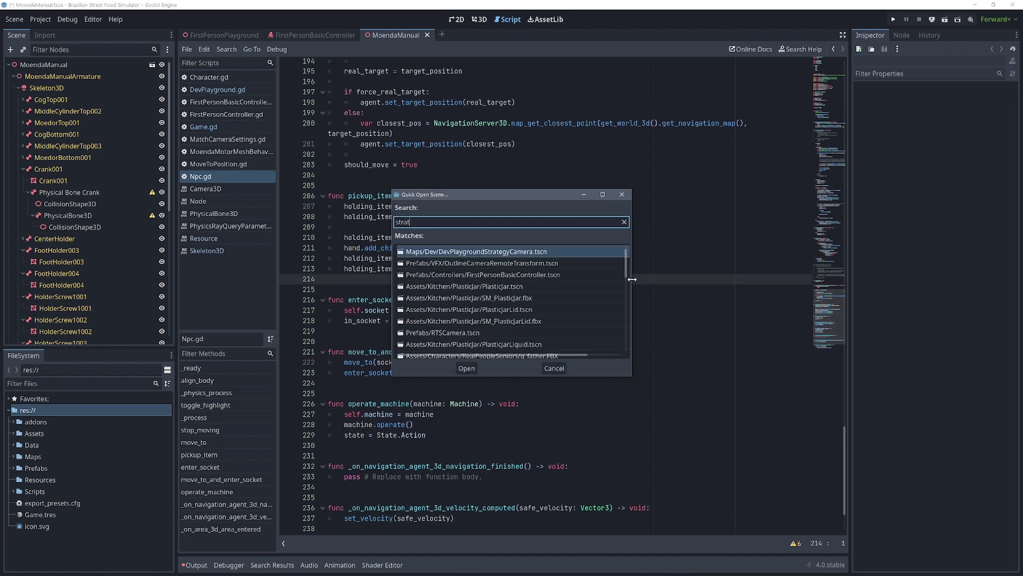
key(Return)
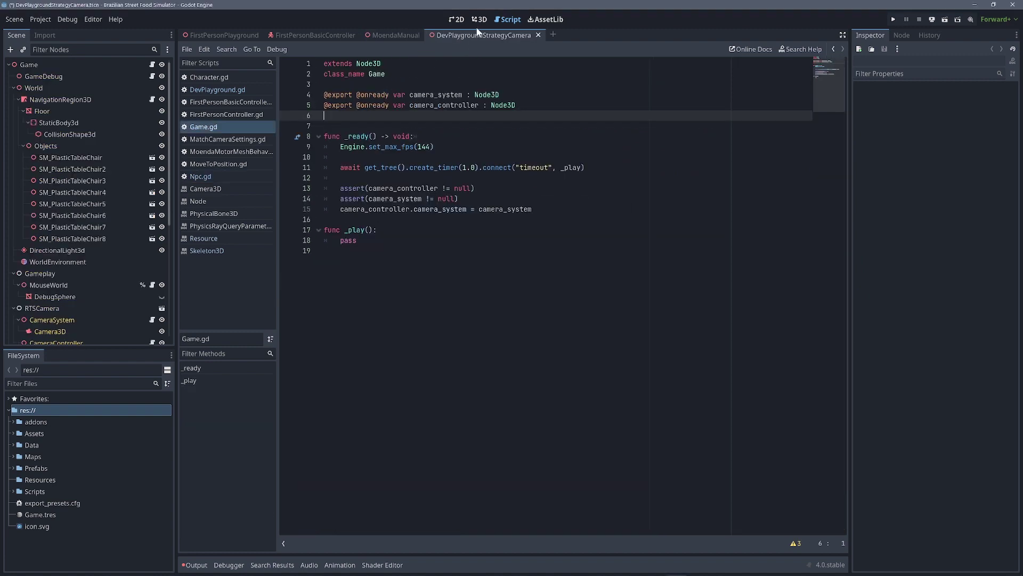
click(479, 19)
scroll(536, 106, down, 10)
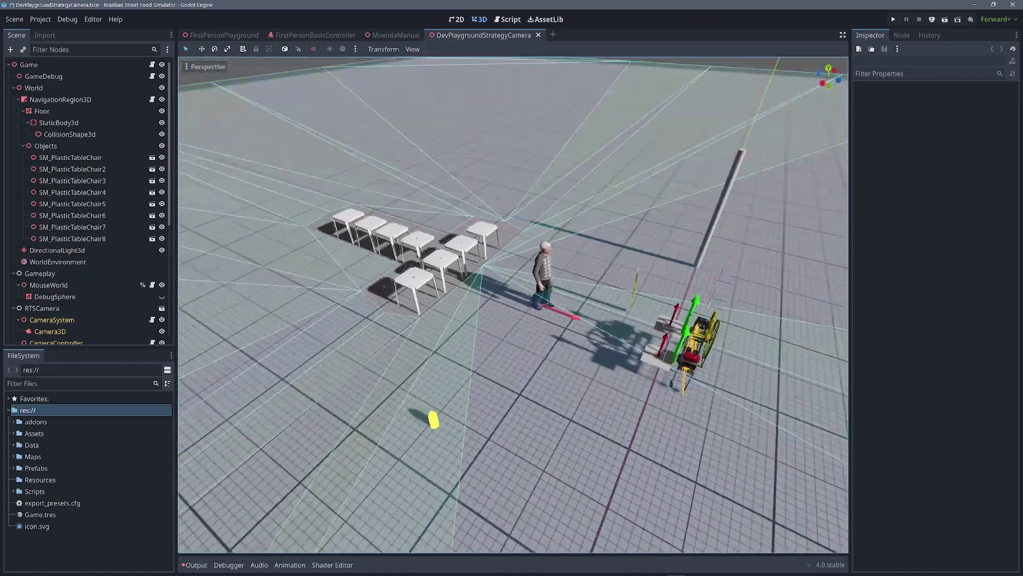
right_drag(536, 105, 531, 214)
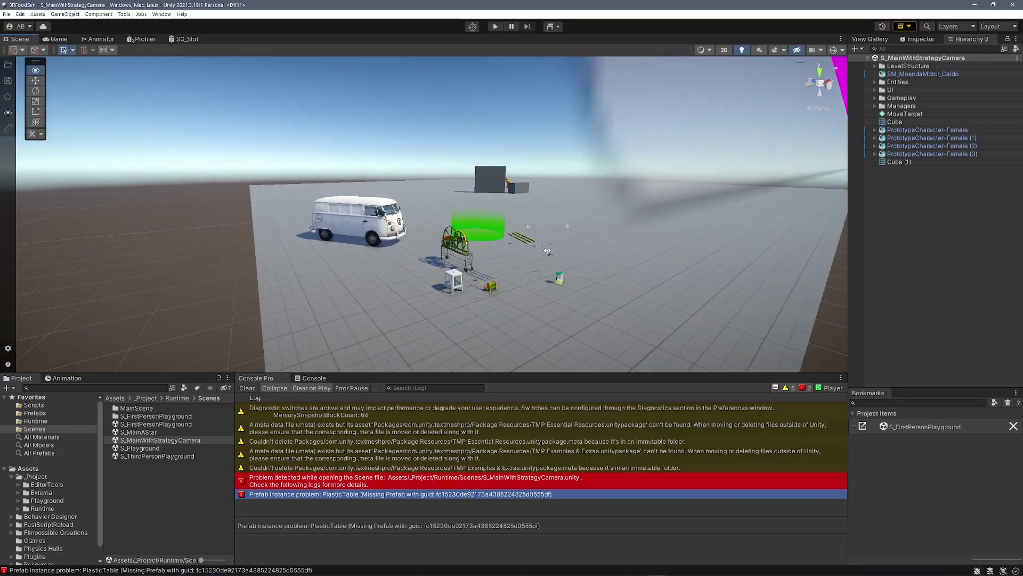
Fly the Scene view camera forward to the van, cane press and green cylinder
mouse_move(547, 251)
right_down()
mouse_move(299, 239)
mouse_move(397, 249)
mouse_move(431, 269)
right_up()
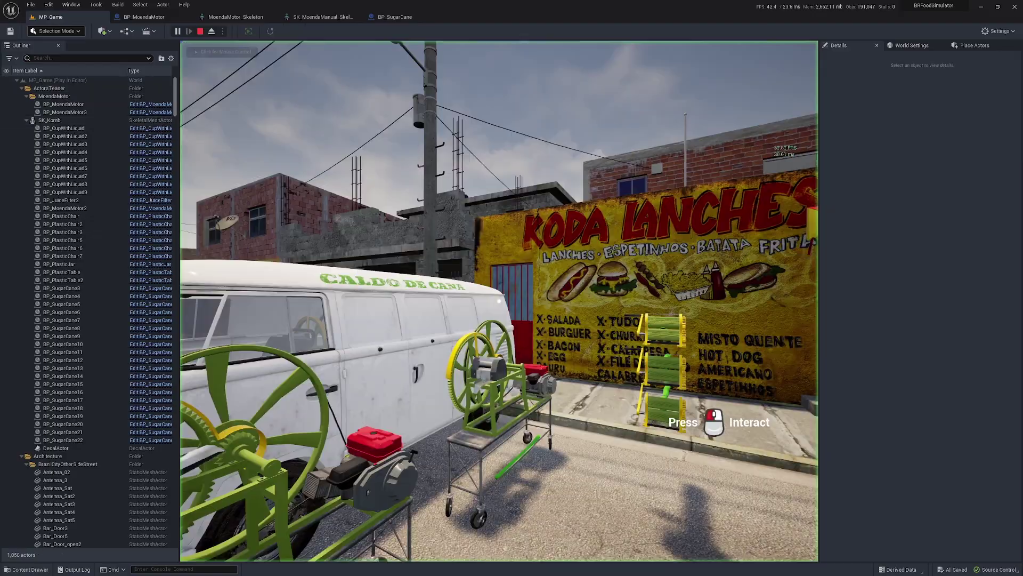
Walk back and forth past the van and cane machines to face the yellow rollers
click(500, 301)
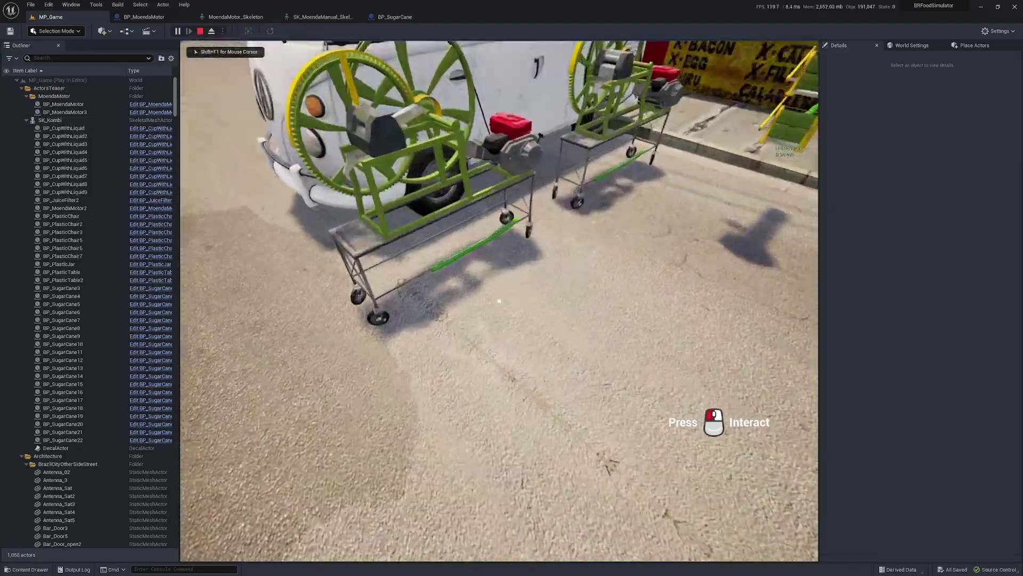
key(w)
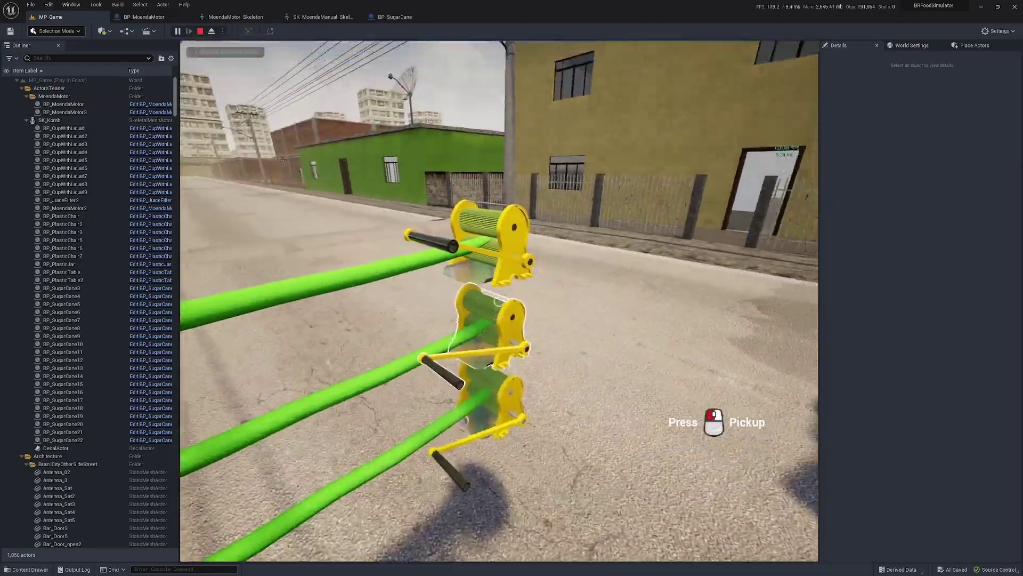
key(s)
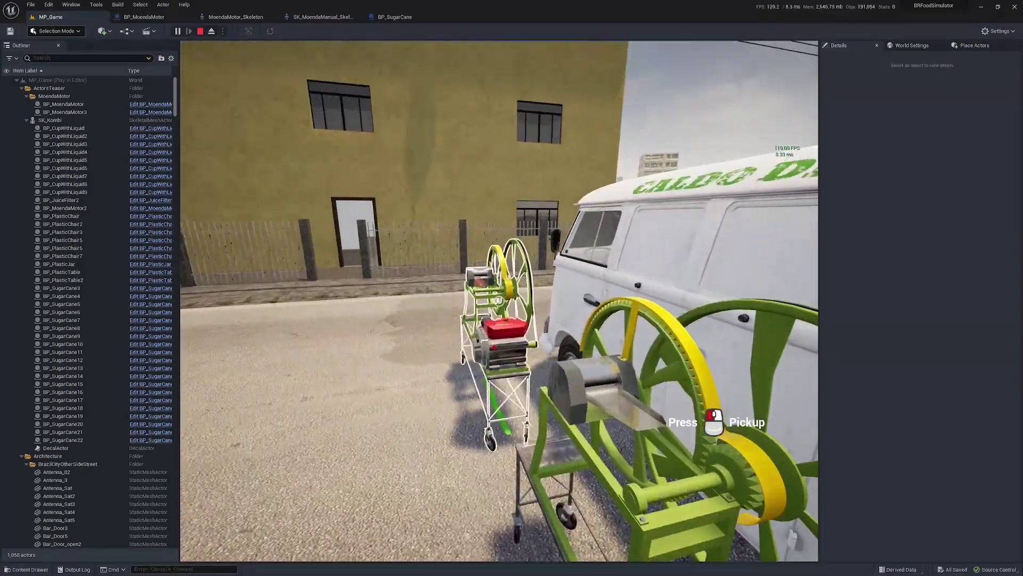
key(w)
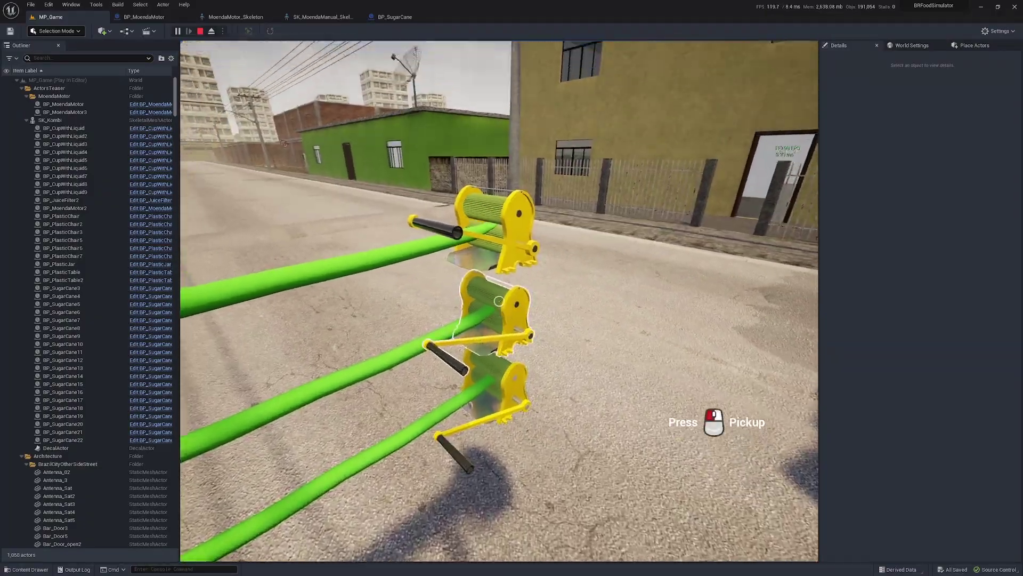